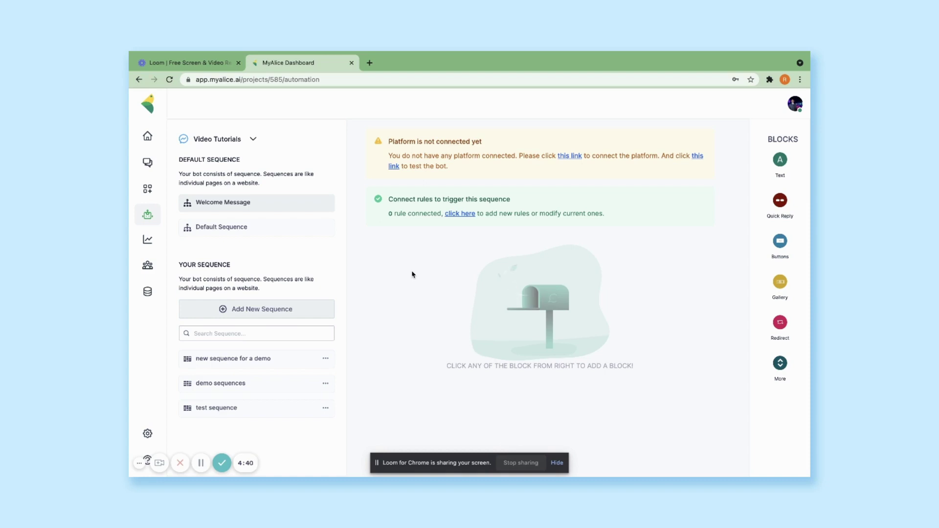
Dismiss the block list and pick Demo Channel from the channel dropdown
{"action": "left_click", "coordinate": [781, 362]}
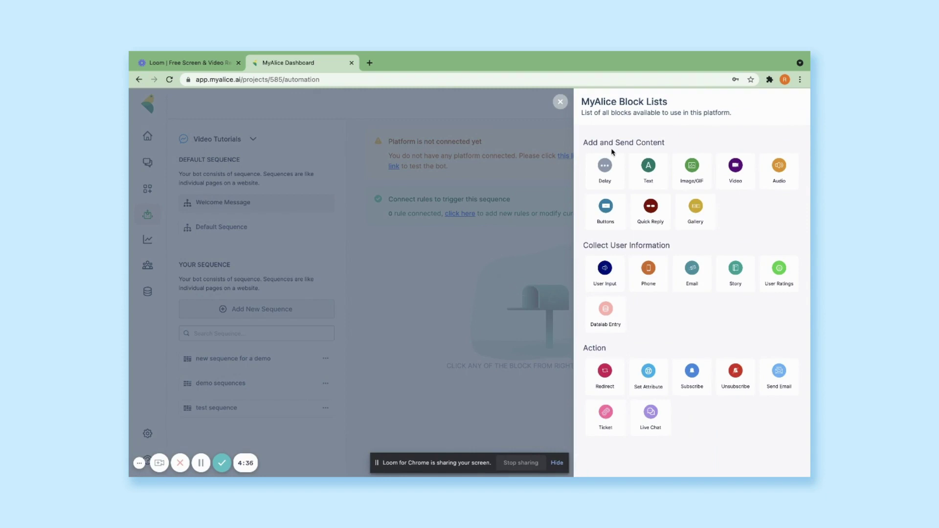
{"action": "left_click", "coordinate": [426, 264]}
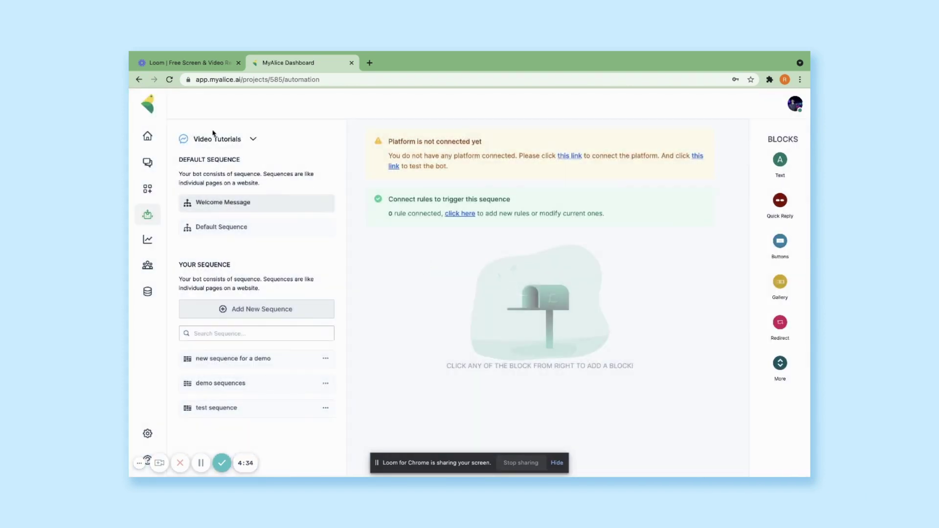
{"action": "left_click", "coordinate": [213, 138]}
{"action": "scroll", "coordinate": [210, 273], "scroll_direction": "down", "scroll_amount": 3}
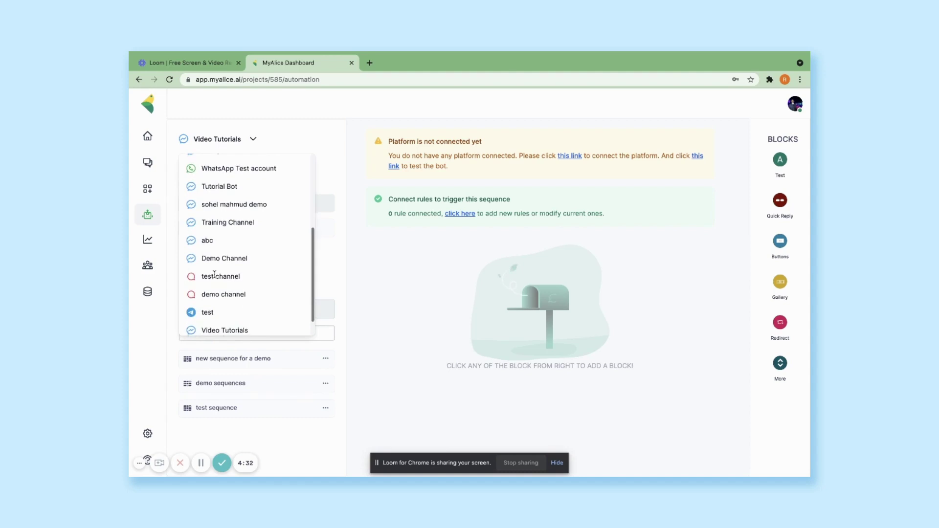
{"action": "left_click", "coordinate": [220, 258]}
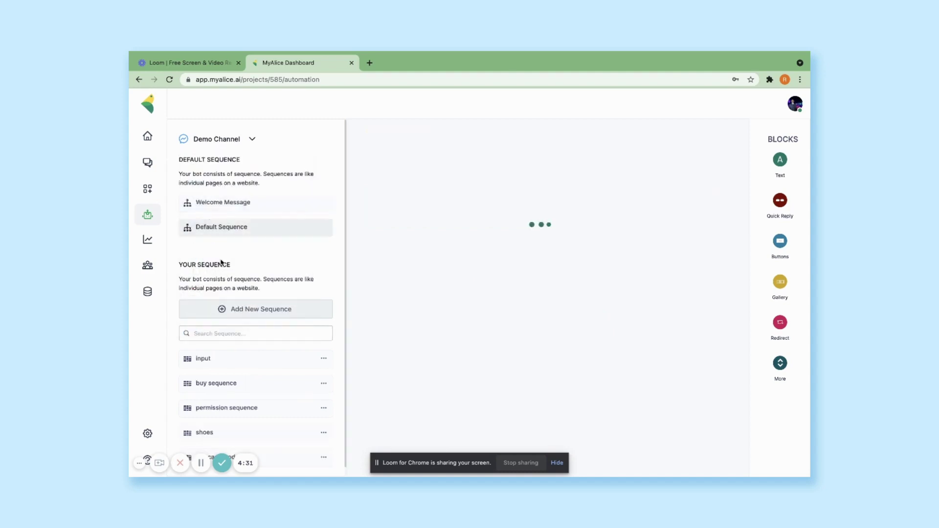
In Welcome Message, clear the greeting text, then delete its Text block and confirm
{"action": "left_click", "coordinate": [220, 207]}
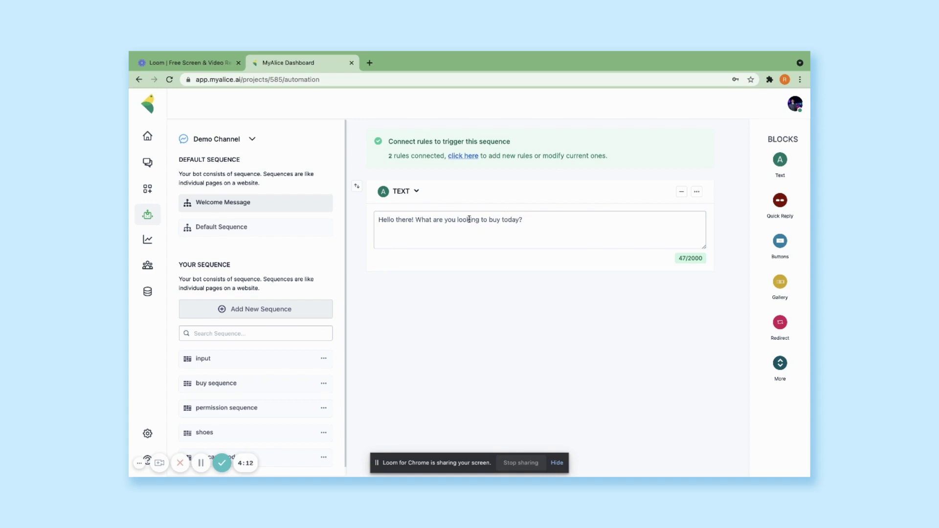
{"action": "triple_click", "coordinate": [448, 220]}
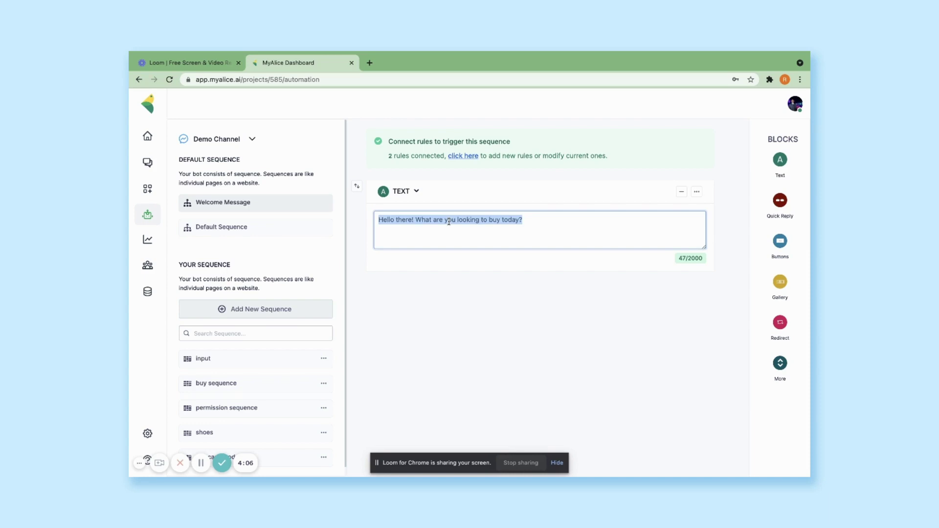
{"action": "key", "text": "BackSpace"}
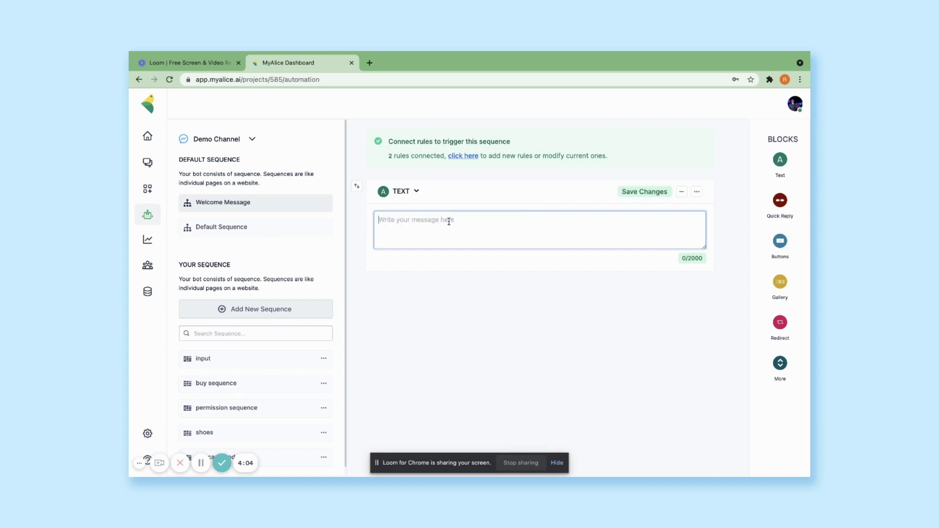
{"action": "left_click", "coordinate": [696, 192]}
{"action": "left_click", "coordinate": [631, 248]}
{"action": "left_click", "coordinate": [575, 219]}
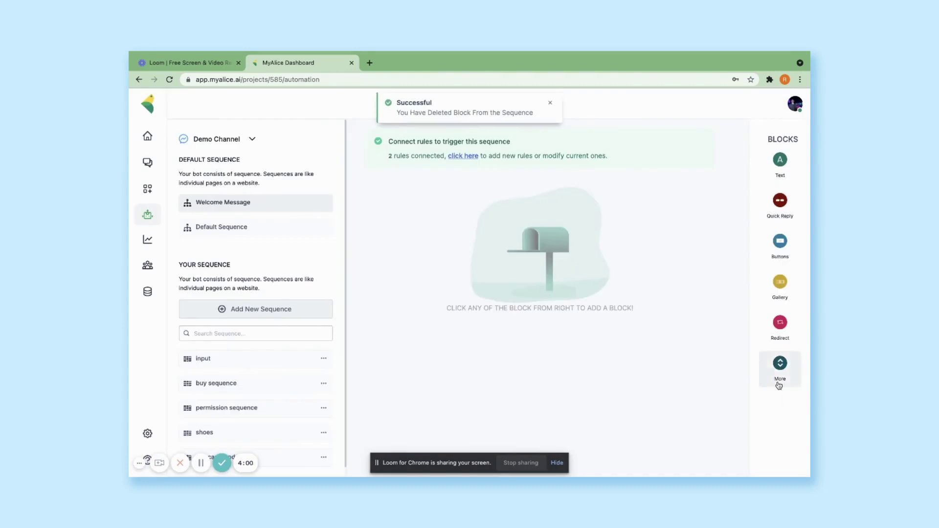
Add a Text block reading 'Hello there! This is for a tutorial video!' and save changes
{"action": "left_click", "coordinate": [779, 364]}
{"action": "left_click", "coordinate": [653, 174]}
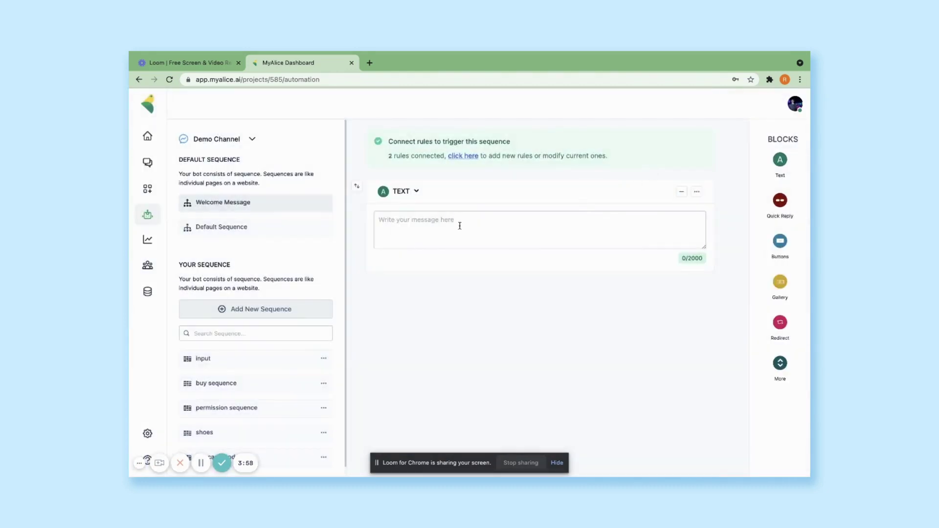
{"action": "left_click", "coordinate": [455, 224]}
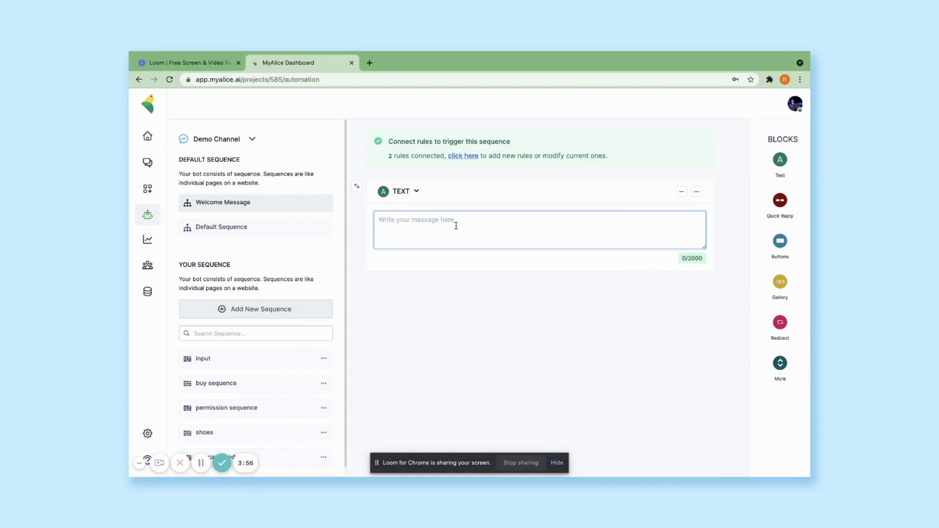
{"action": "type", "text": "Hello there"}
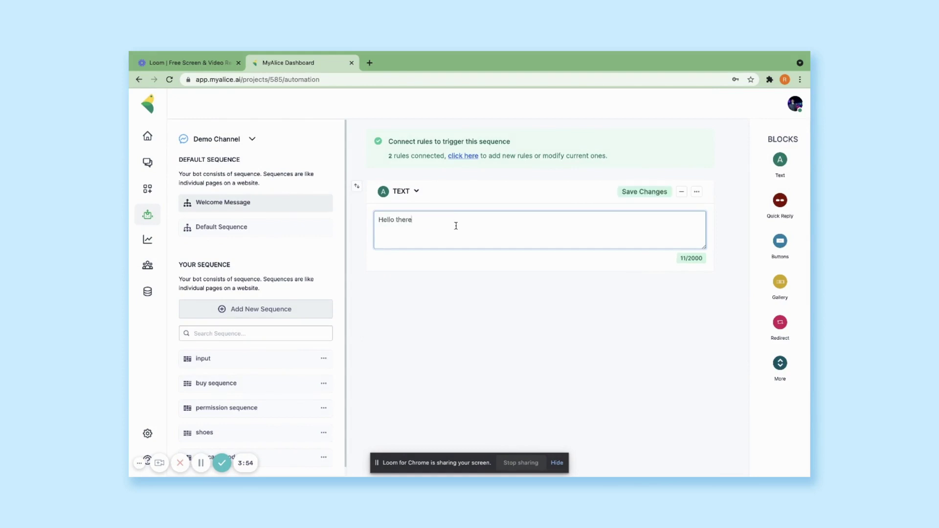
{"action": "type", "text": "! Thi"}
{"action": "key", "text": "BackSpace"}
{"action": "key", "text": "BackSpace"}
{"action": "key", "text": "BackSpace"}
{"action": "type", "text": "This is fo "}
{"action": "type", "text": " a tutorial video!"}
{"action": "left_click", "coordinate": [666, 196]}
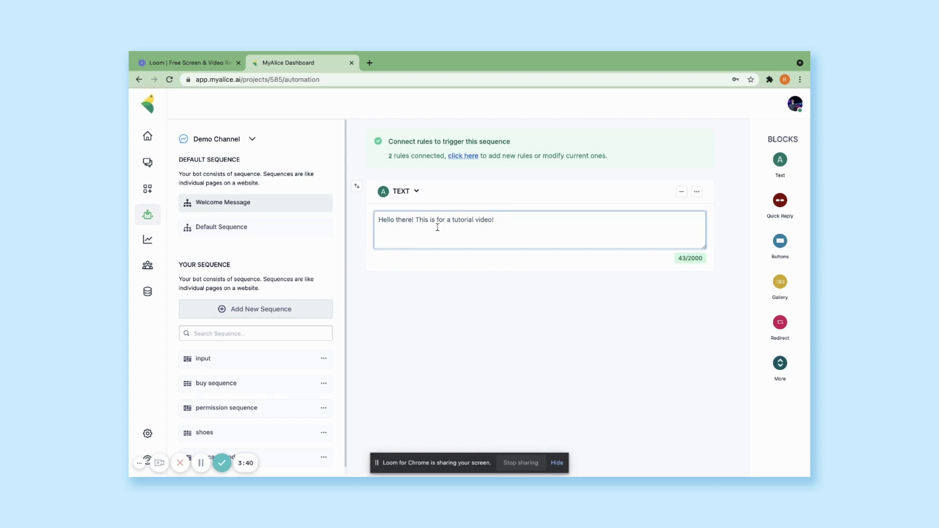
{"action": "left_click", "coordinate": [462, 157]}
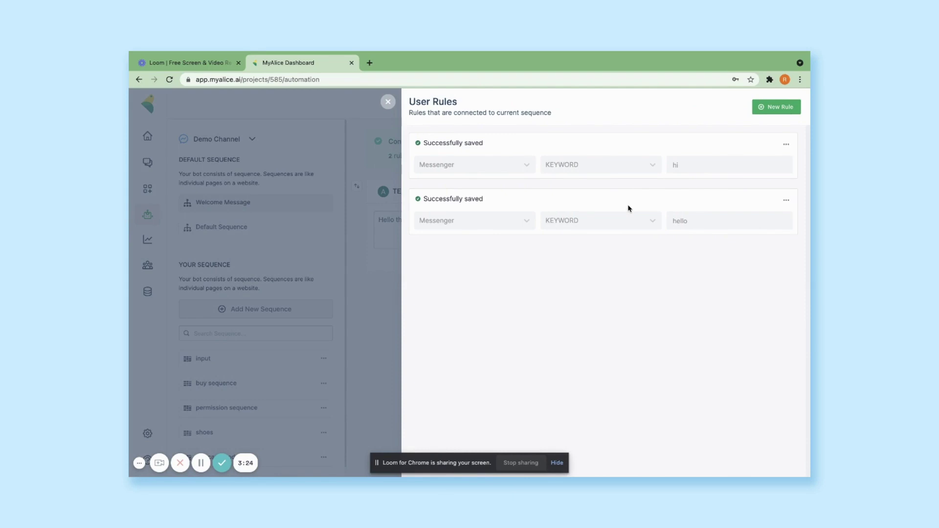
Close the rules list and hit Get Started in the Alice Tutorials Messenger chat
{"action": "left_click", "coordinate": [389, 102]}
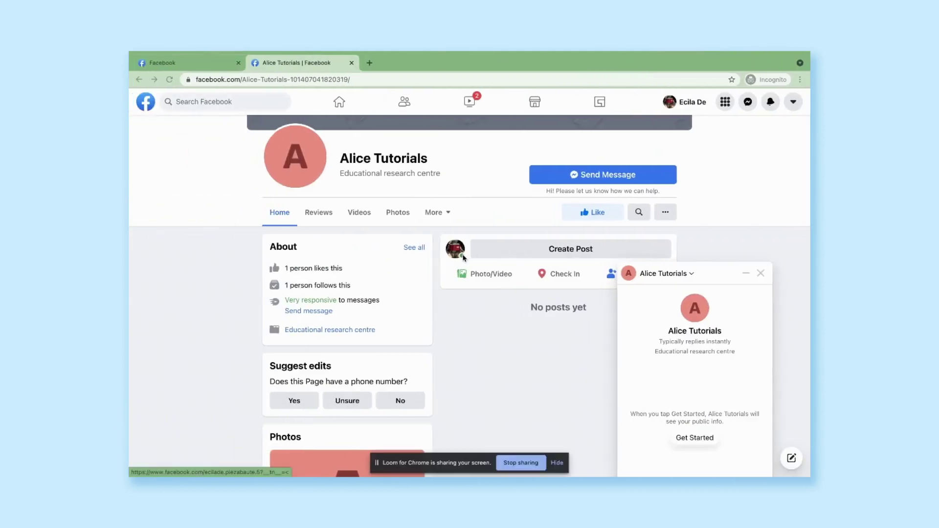
{"action": "mouse_move", "coordinate": [464, 258]}
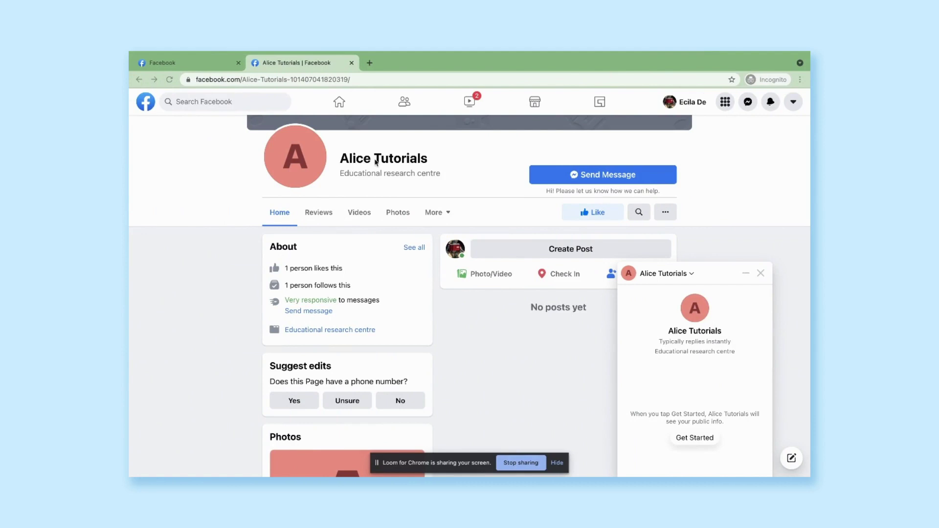
{"action": "left_click", "coordinate": [690, 438]}
{"action": "left_click", "coordinate": [691, 438]}
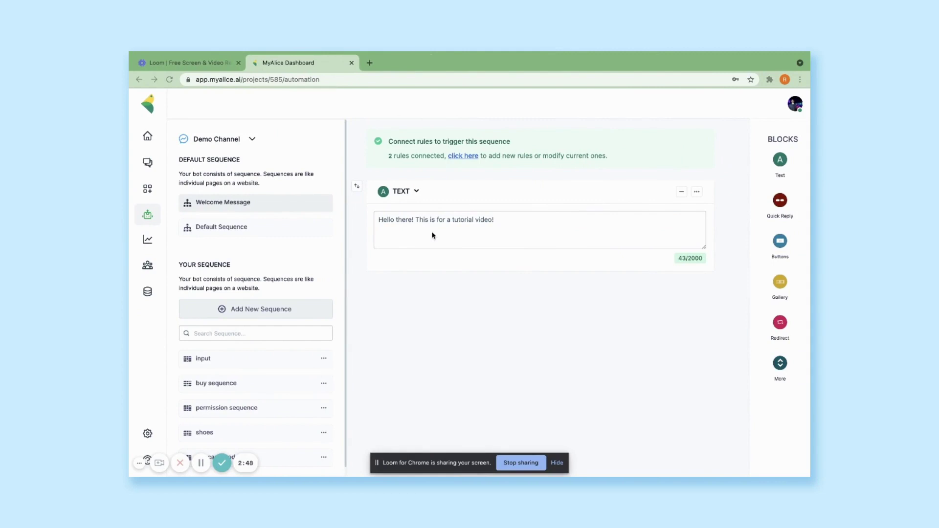
Create a new sequence named 'Add and Send Content Blocks Test'
{"action": "left_click", "coordinate": [253, 309]}
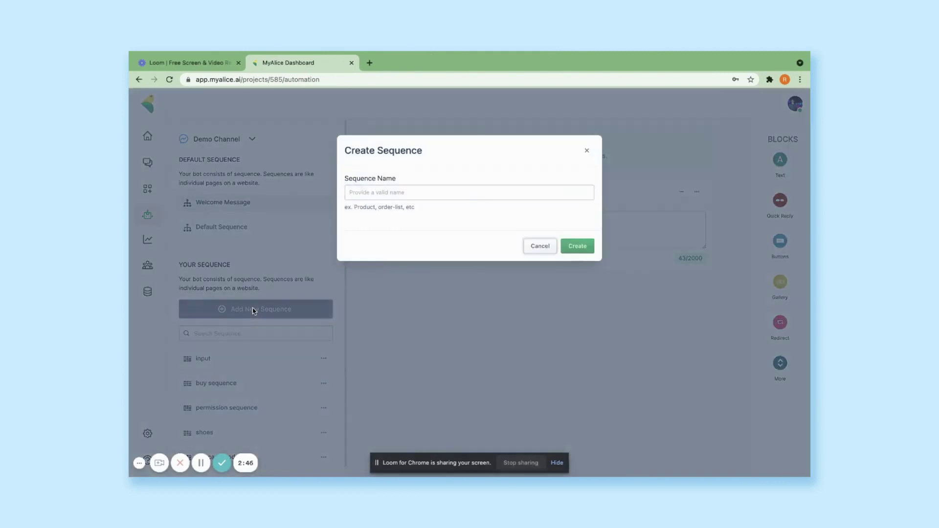
{"action": "type", "text": "Add and Send Content Blocks Test"}
{"action": "left_click", "coordinate": [584, 246]}
{"action": "scroll", "coordinate": [209, 390], "scroll_direction": "down", "scroll_amount": 1}
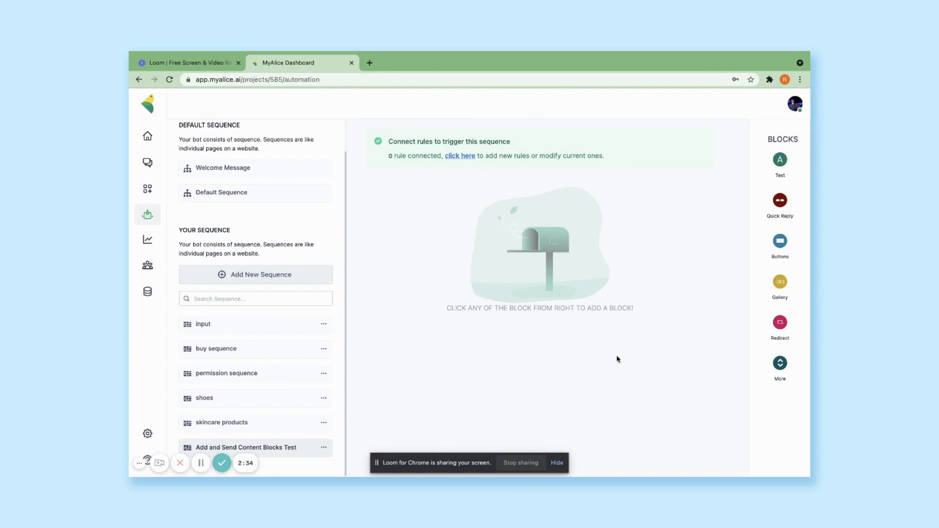
Add an Image/GIF block ready for upload, and open a new browser tab
{"action": "left_click", "coordinate": [784, 371]}
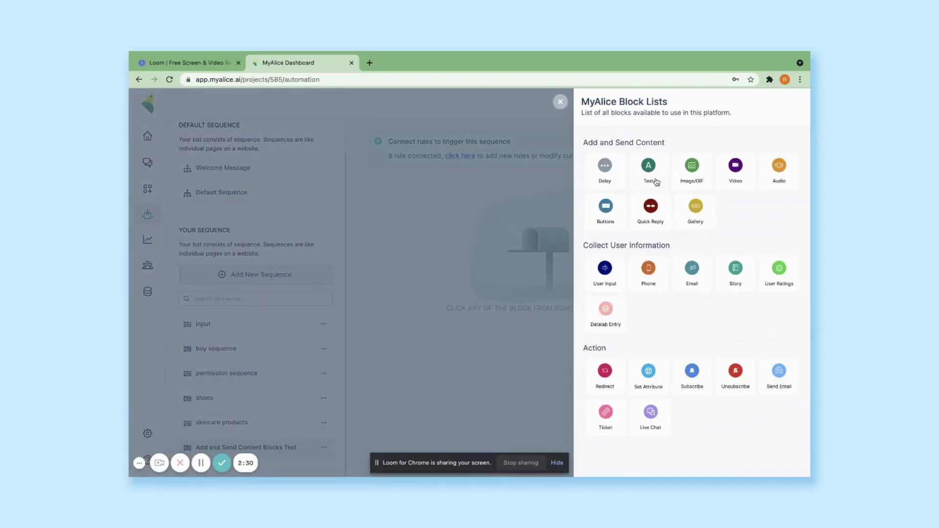
{"action": "left_click", "coordinate": [697, 181]}
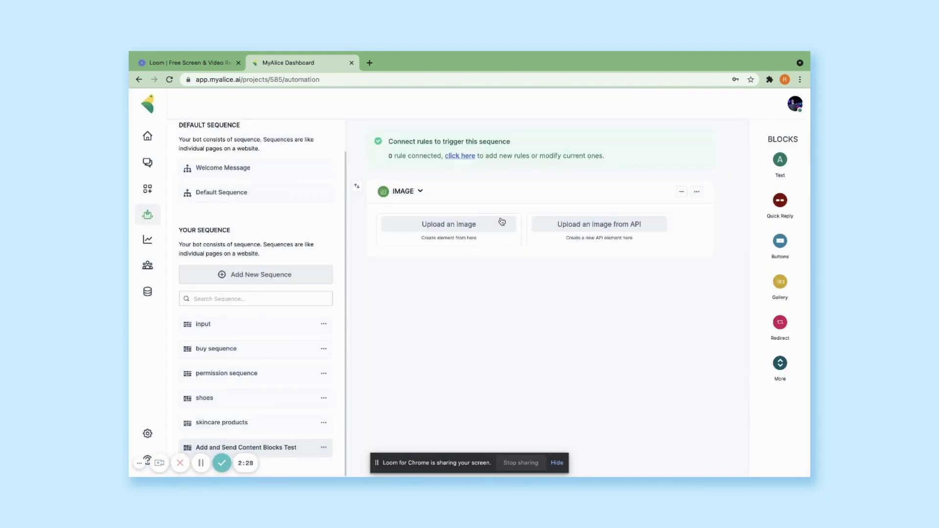
{"action": "left_click", "coordinate": [468, 228]}
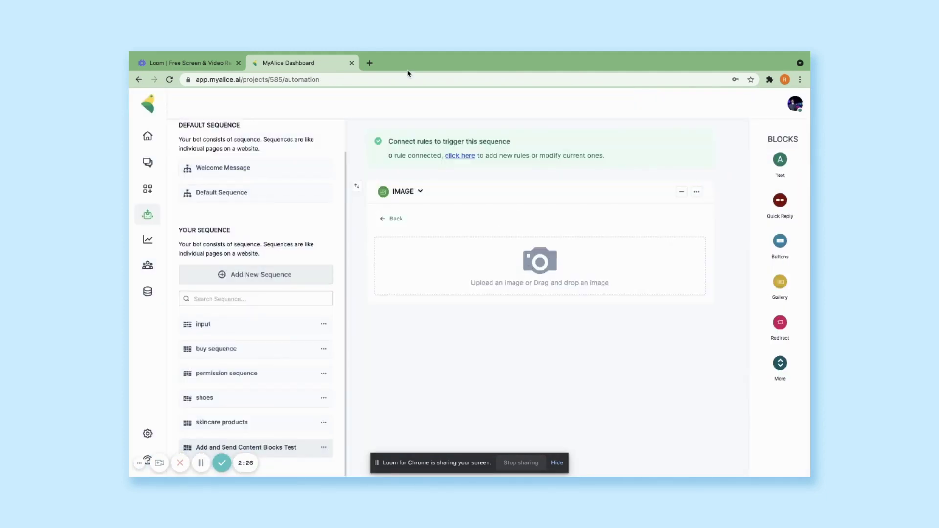
{"action": "left_click", "coordinate": [371, 66]}
Search 'shoes picture' and save the red sneakers image to Downloads as vintage-red-shoes-23151148.jpeg
{"action": "type", "text": "shoes"}
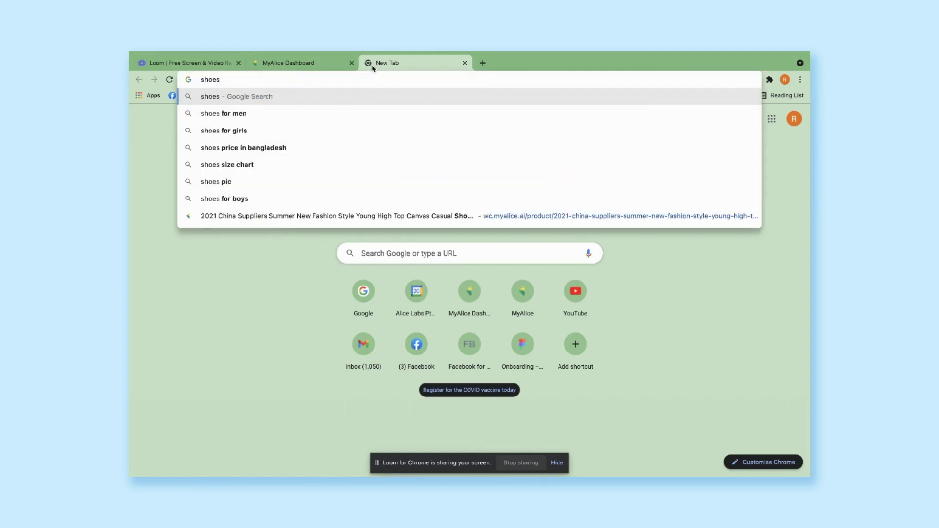
{"action": "type", "text": " picture"}
{"action": "key", "text": "Return"}
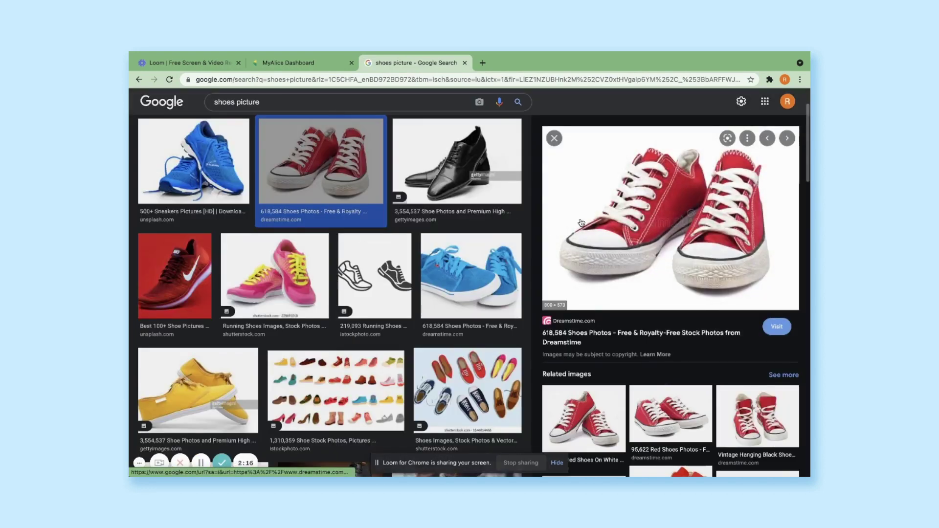
{"action": "right_click", "coordinate": [597, 220]}
{"action": "left_click", "coordinate": [627, 313]}
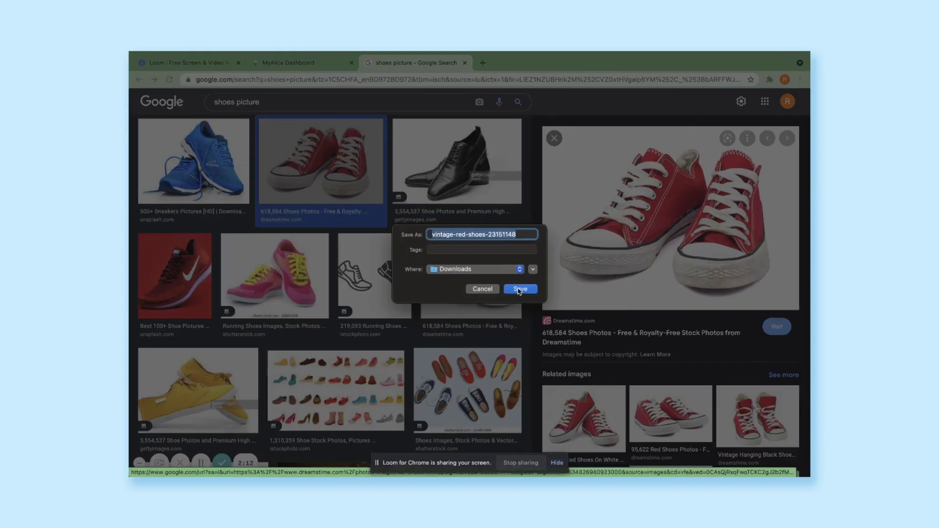
{"action": "left_click", "coordinate": [520, 289]}
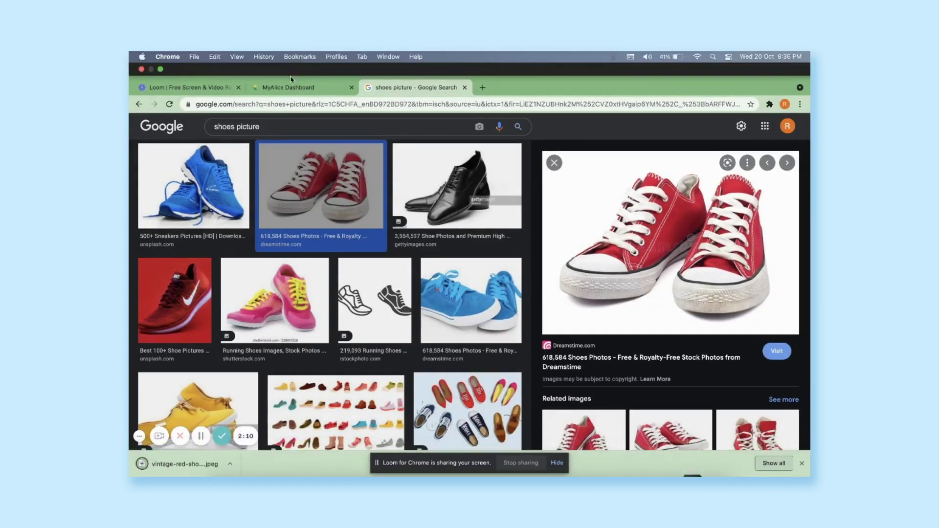
Upload vintage-red-shoes-23151148.jpeg into the Image block and save the sequence
{"action": "left_click", "coordinate": [291, 85]}
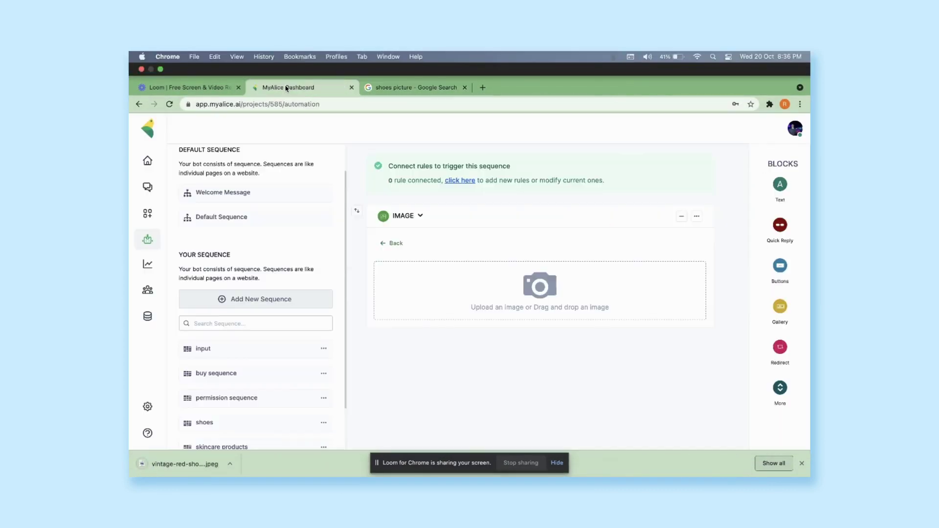
{"action": "left_click", "coordinate": [527, 265]}
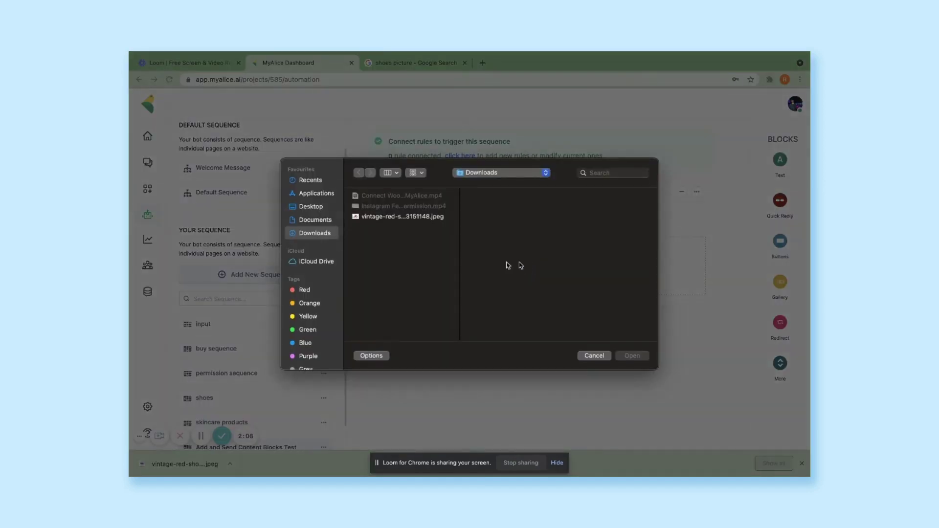
{"action": "left_click", "coordinate": [412, 217]}
{"action": "left_click", "coordinate": [641, 356]}
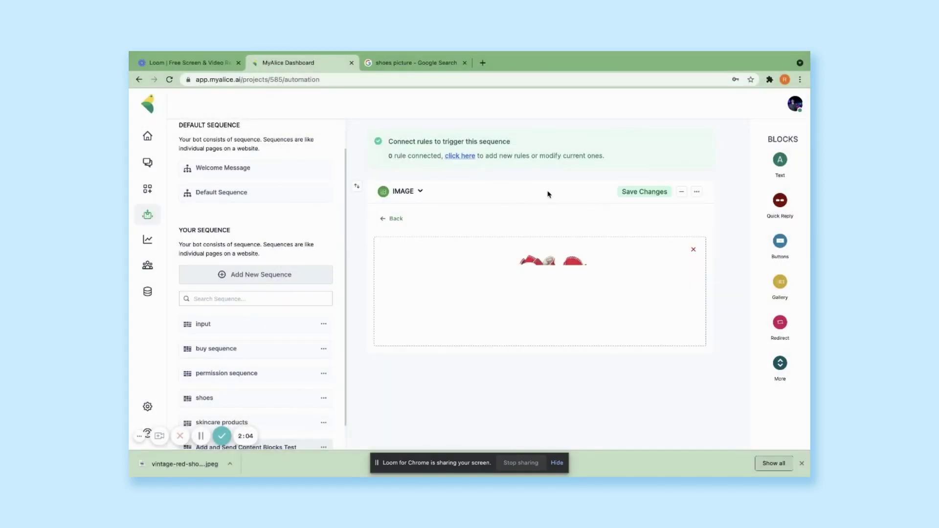
{"action": "left_click", "coordinate": [630, 193]}
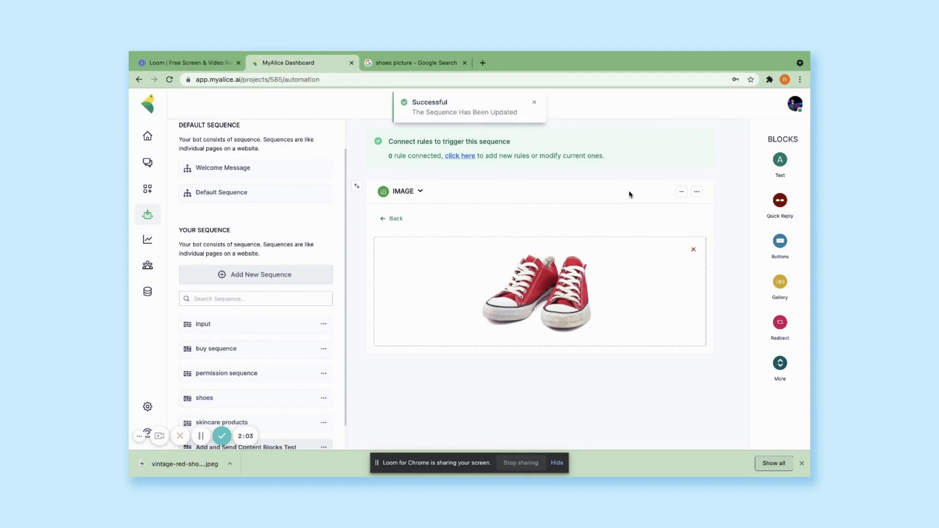
Create a Messenger KEYWORD user rule with value 'picture' for this sequence
{"action": "left_click", "coordinate": [452, 156]}
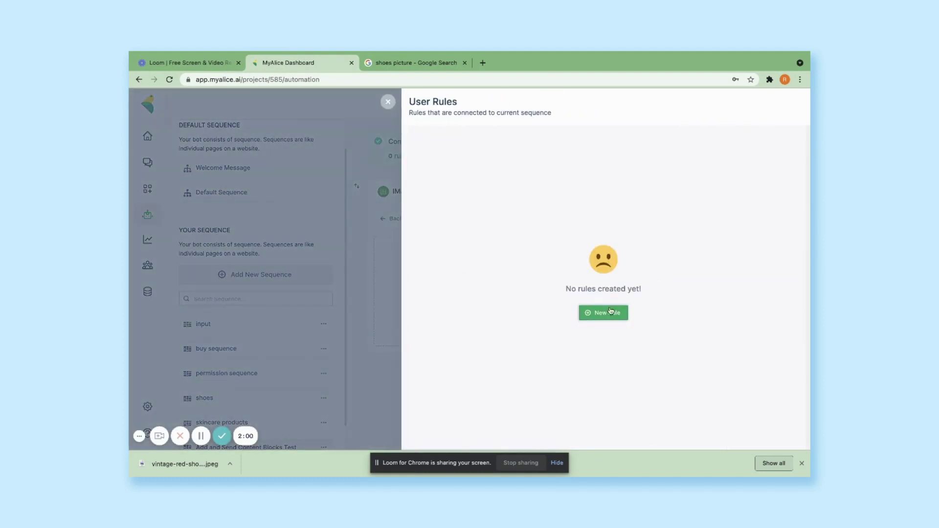
{"action": "left_click", "coordinate": [606, 313]}
{"action": "left_click", "coordinate": [600, 161]}
{"action": "left_click", "coordinate": [580, 183]}
{"action": "left_click", "coordinate": [698, 160]}
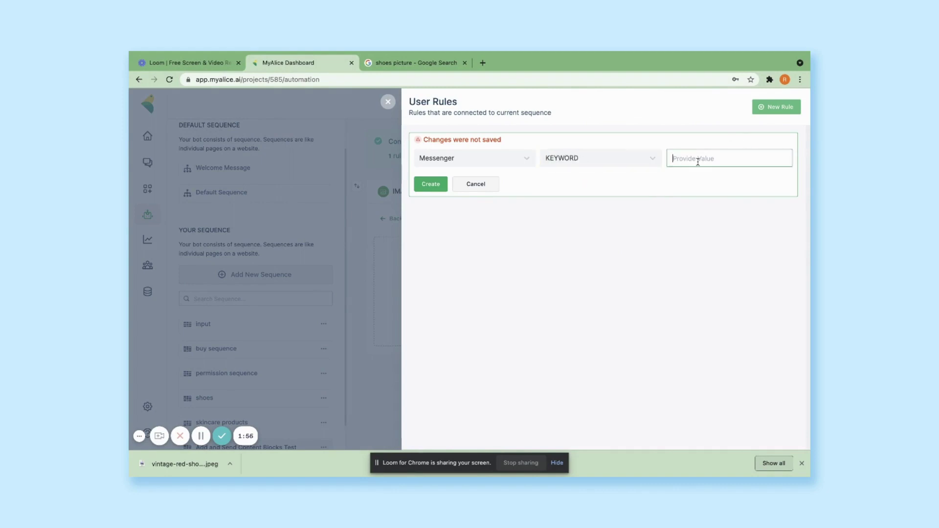
{"action": "type", "text": "picture"}
{"action": "left_click", "coordinate": [433, 184]}
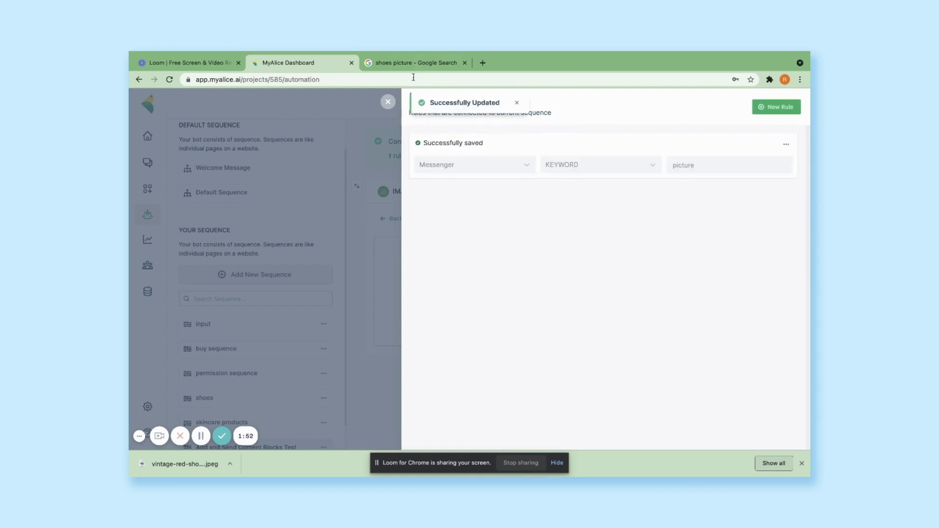
Send 'picture' to Alice Tutorials in Messenger to test the keyword trigger
{"action": "key", "text": "ctrl+Left"}
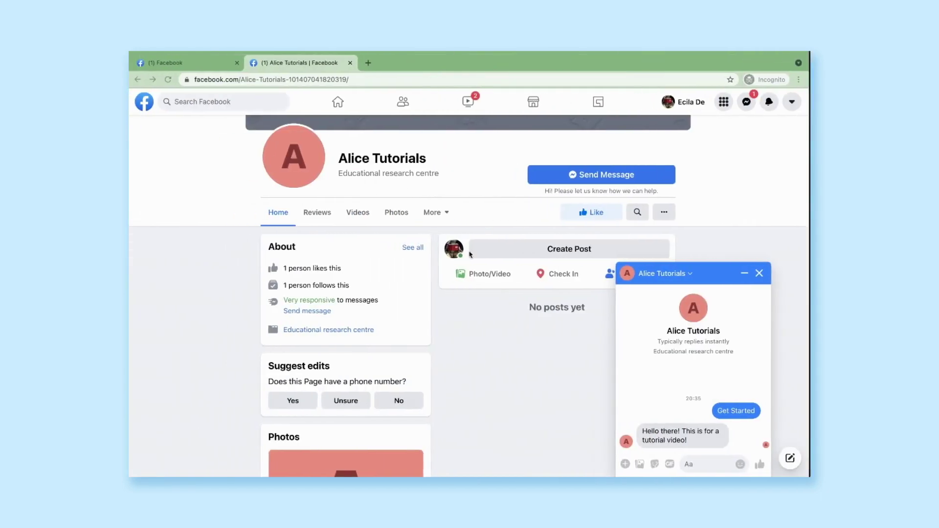
{"action": "left_click", "coordinate": [689, 465]}
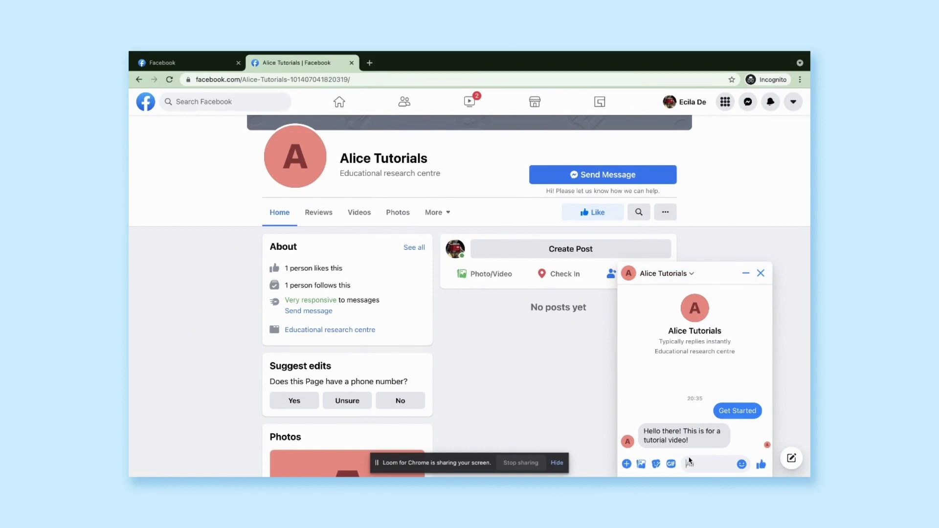
{"action": "type", "text": "picture"}
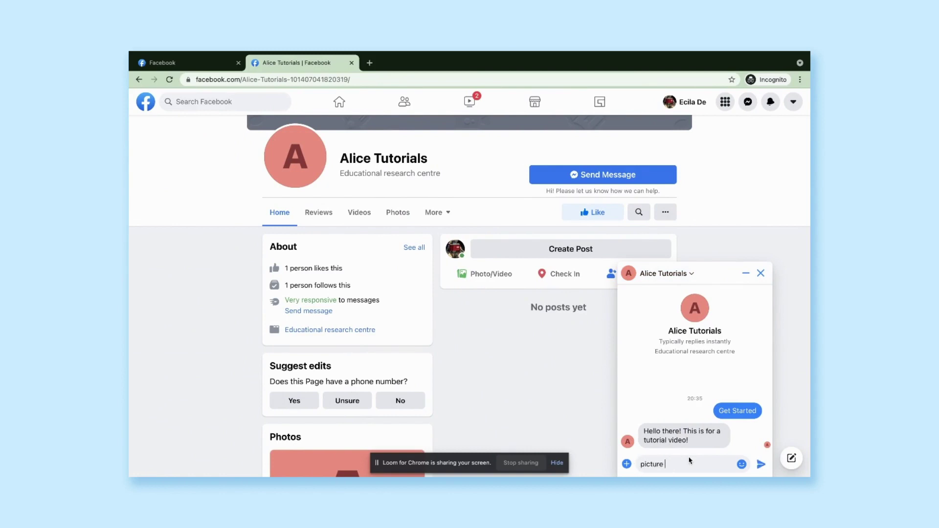
{"action": "key", "text": "Return"}
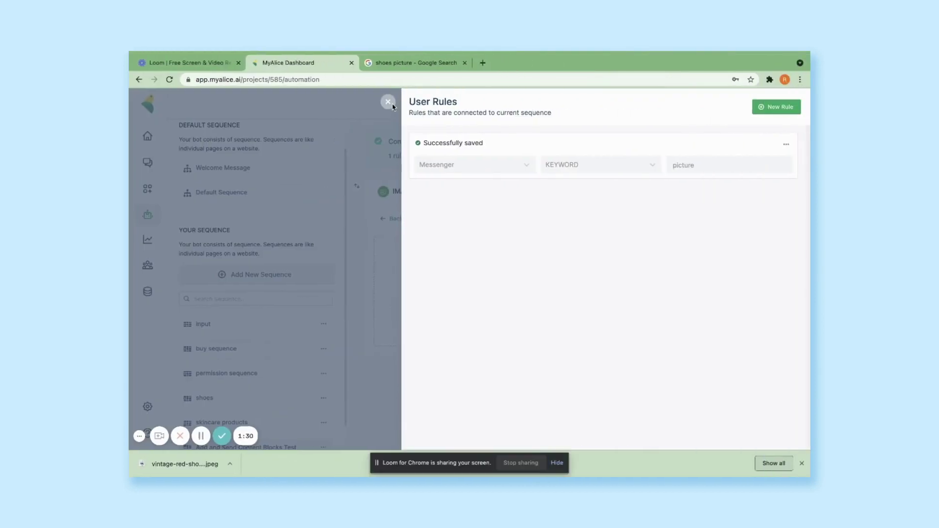
Close the User Rules panel and reopen the full Block Lists catalogue
{"action": "left_click", "coordinate": [388, 101]}
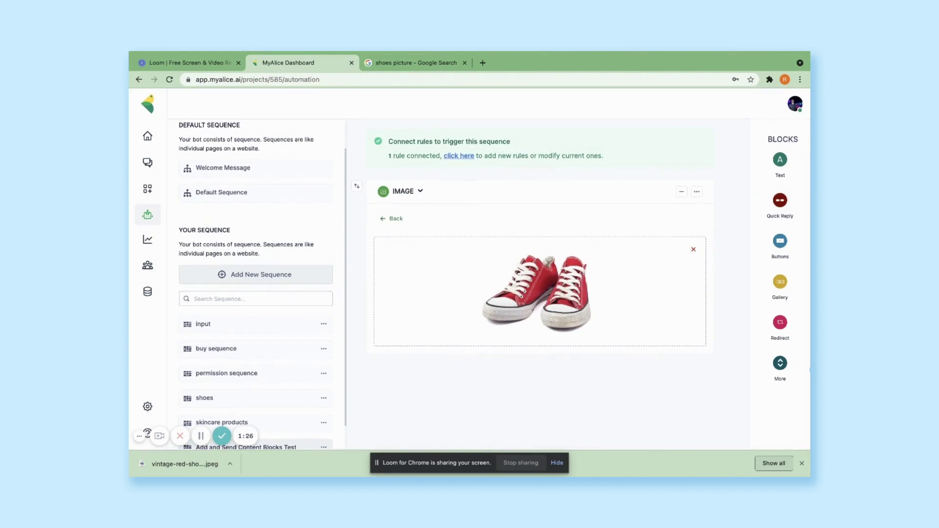
{"action": "left_click", "coordinate": [776, 377]}
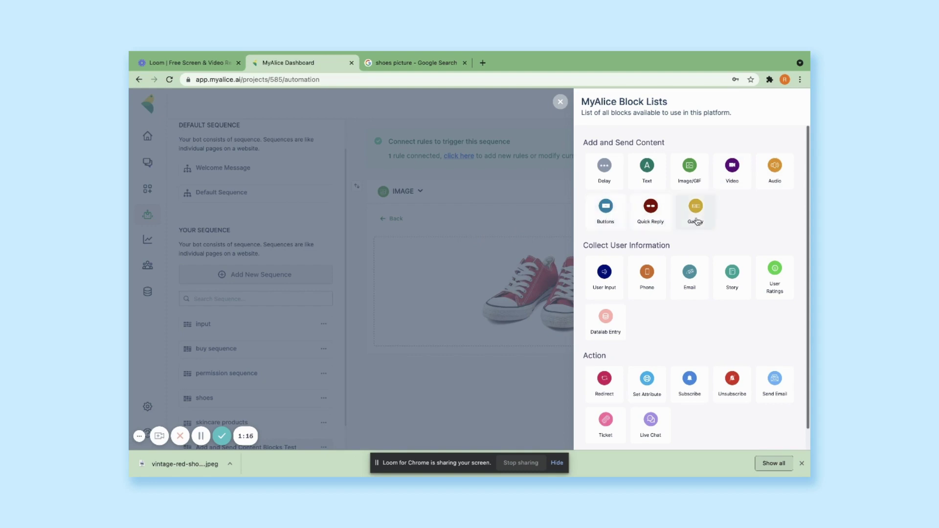
{"action": "left_click", "coordinate": [467, 233]}
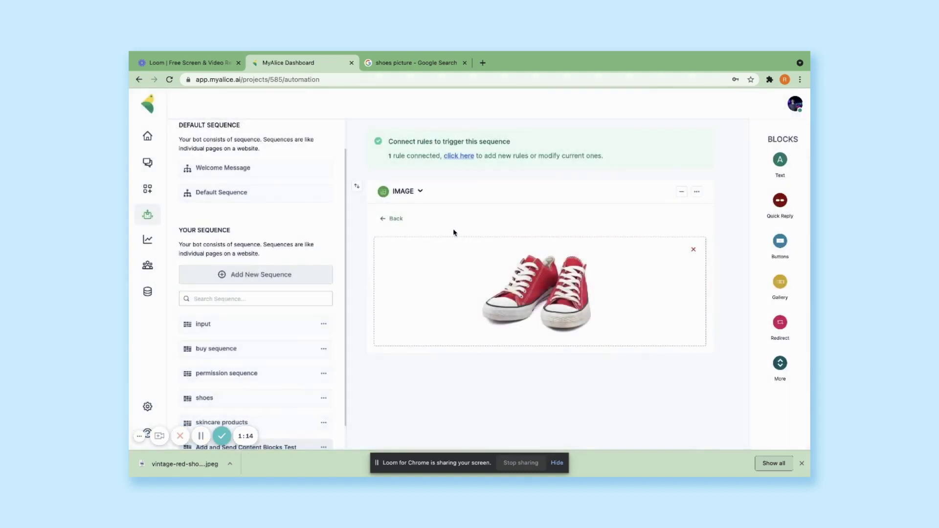
{"action": "left_click", "coordinate": [780, 363]}
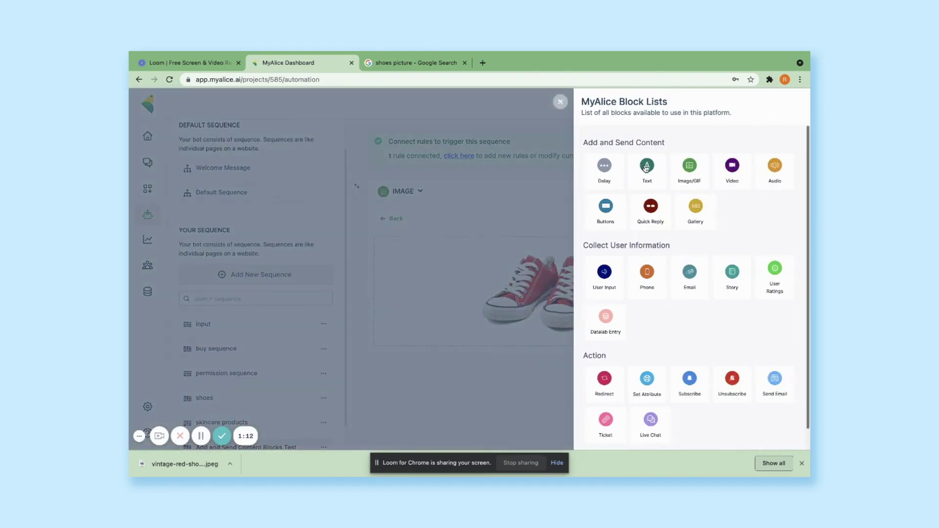
Add a button block with the message 'This is a button block1 You can connect multiple buttons!'
{"action": "left_click", "coordinate": [602, 214]}
{"action": "scroll", "coordinate": [468, 398], "scroll_direction": "down", "scroll_amount": 2}
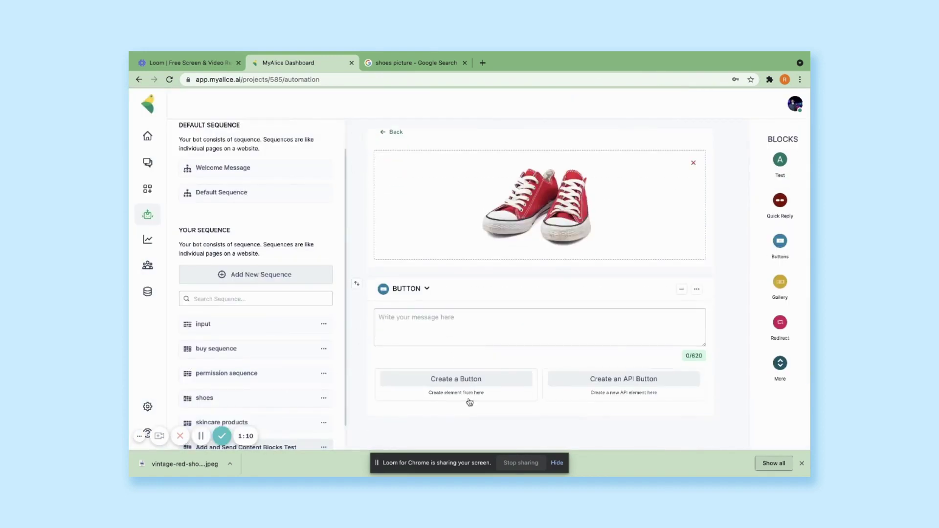
{"action": "left_click", "coordinate": [447, 330]}
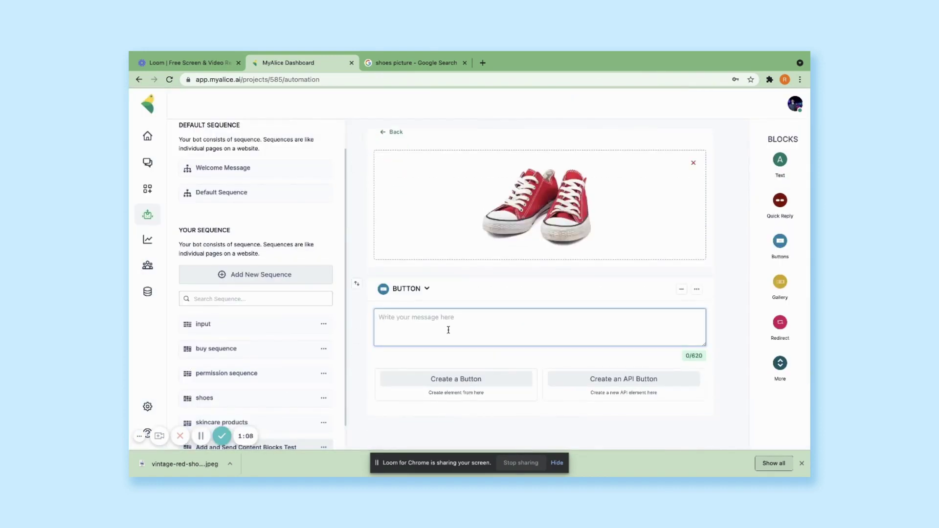
{"action": "type", "text": "This is a bu"}
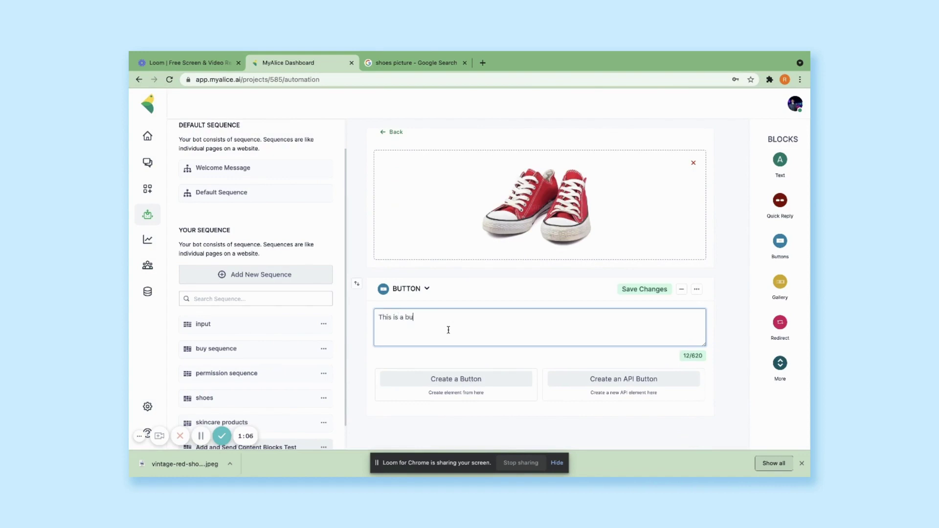
{"action": "type", "text": "tton block1 You can connect multiple buttons!"}
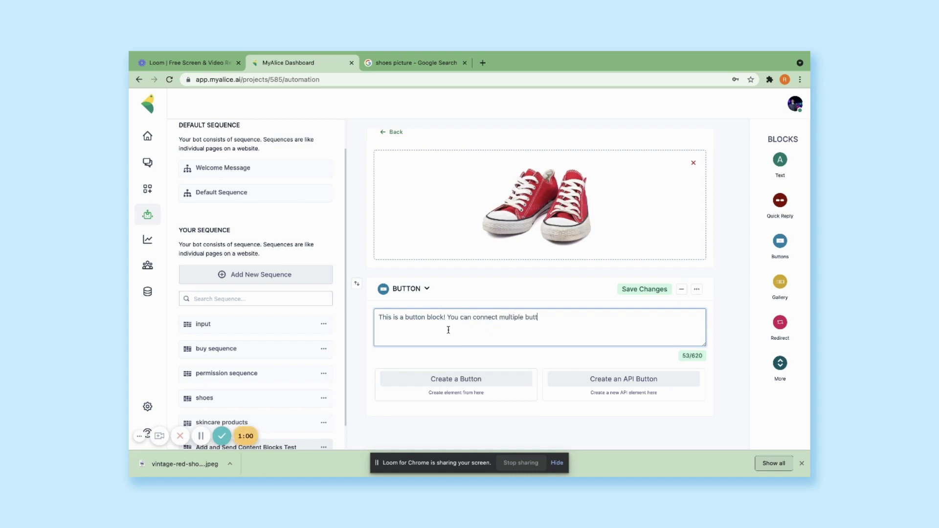
{"action": "left_click", "coordinate": [641, 289]}
Add a button titled 'First!' linked to the shoes sequence
{"action": "left_click", "coordinate": [502, 379]}
{"action": "left_click", "coordinate": [503, 380]}
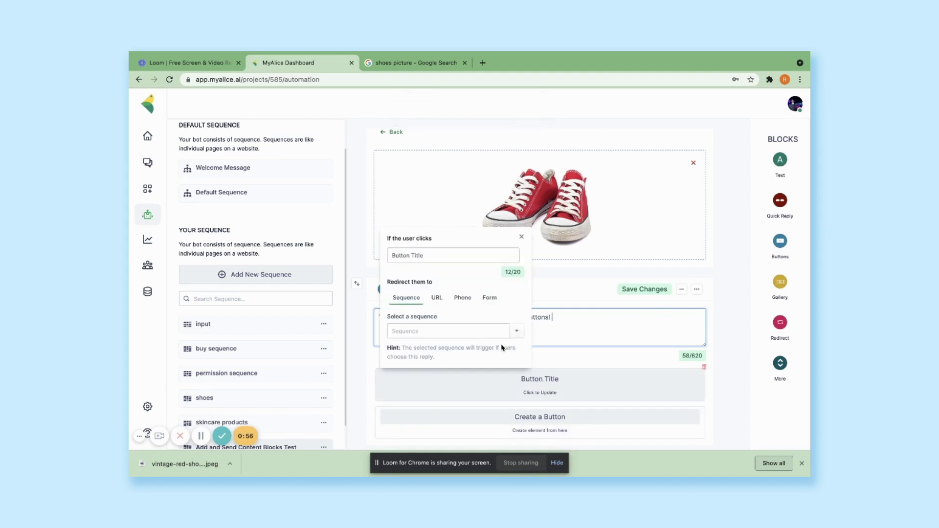
{"action": "triple_click", "coordinate": [414, 255]}
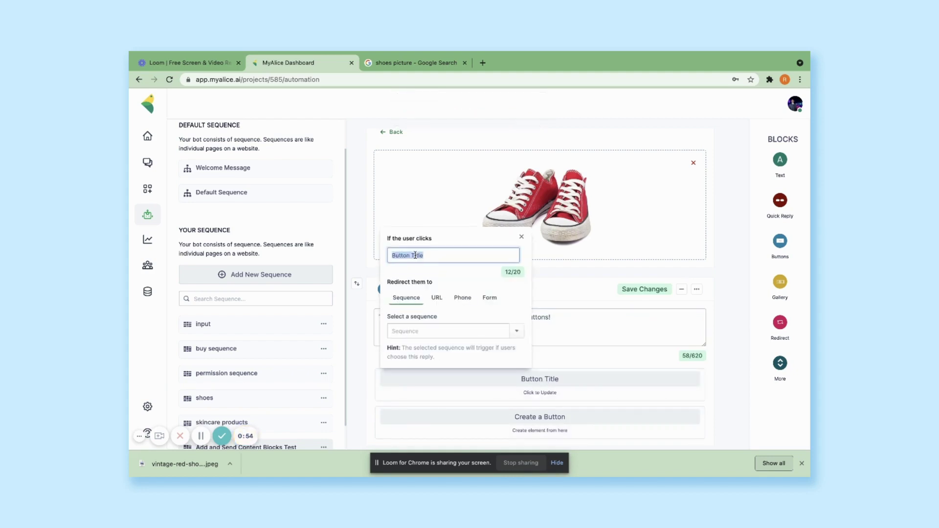
{"action": "type", "text": "This is the first "}
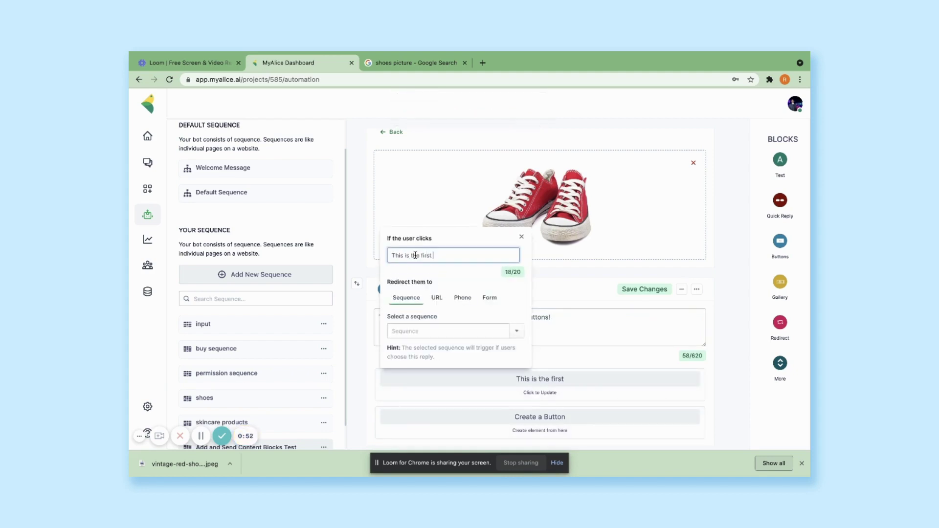
{"action": "type", "text": "bu"}
{"action": "key", "text": "BackSpace"}
{"action": "key", "text": "BackSpace"}
{"action": "key", "text": "BackSpace"}
{"action": "key", "text": "BackSpace"}
{"action": "key", "text": "BackSpace"}
{"action": "key", "text": "BackSpace"}
{"action": "key", "text": "BackSpace"}
{"action": "key", "text": "BackSpace"}
{"action": "key", "text": "BackSpace"}
{"action": "key", "text": "ctrl+a"}
{"action": "type", "text": "First!"}
{"action": "left_click", "coordinate": [513, 332]}
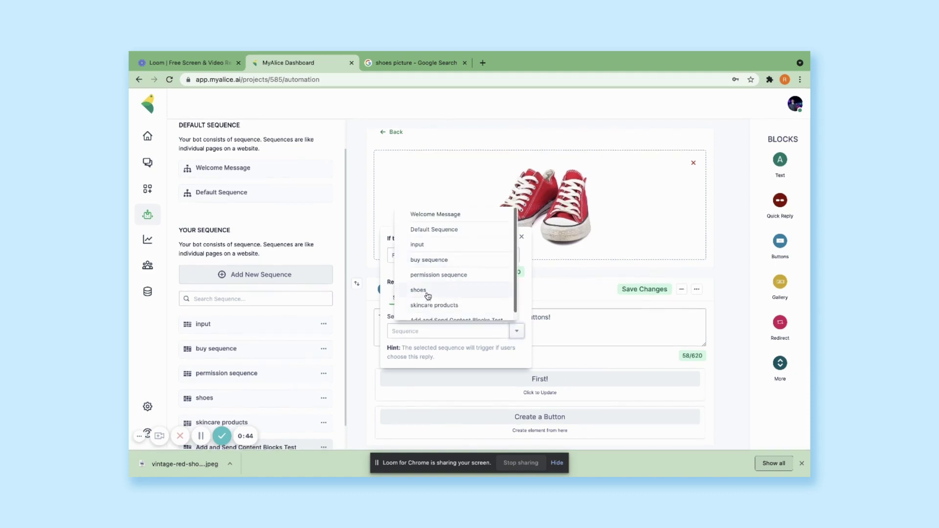
{"action": "left_click", "coordinate": [428, 292]}
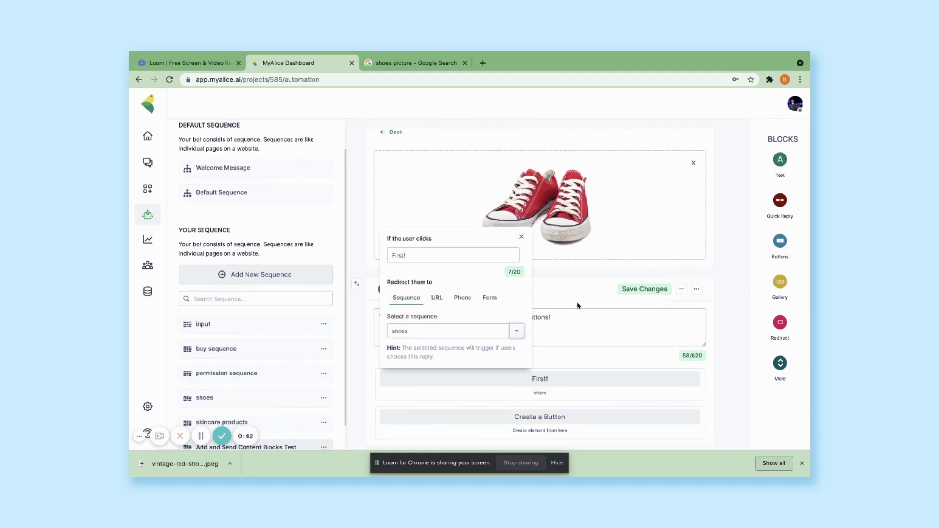
{"action": "left_click", "coordinate": [521, 237]}
Add a 'Second!' button linked to skincare products and save the block
{"action": "left_click", "coordinate": [537, 433]}
{"action": "left_click", "coordinate": [602, 382]}
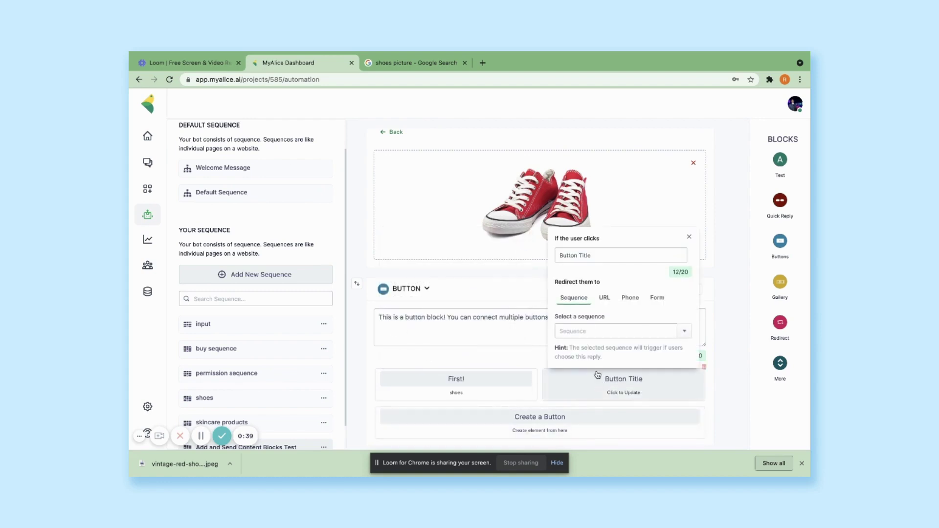
{"action": "triple_click", "coordinate": [595, 261]}
{"action": "type", "text": "Second!"}
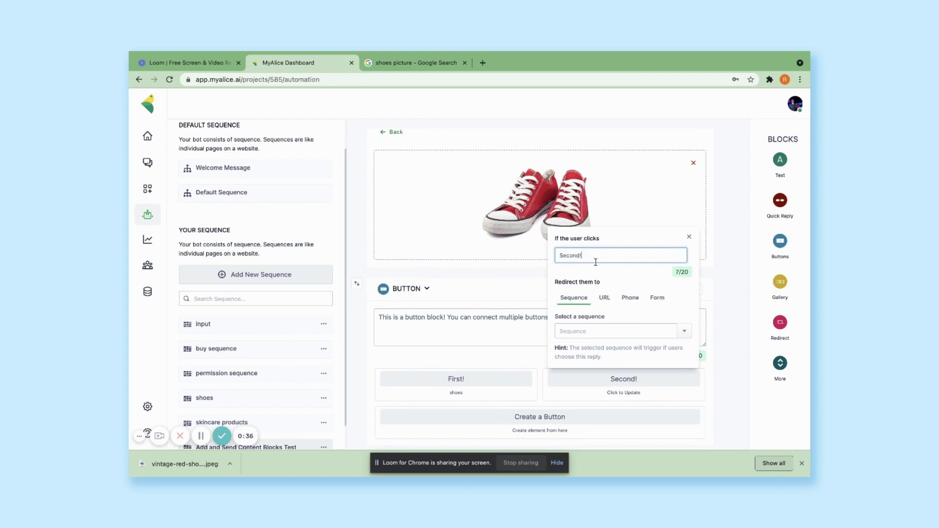
{"action": "left_click", "coordinate": [686, 335]}
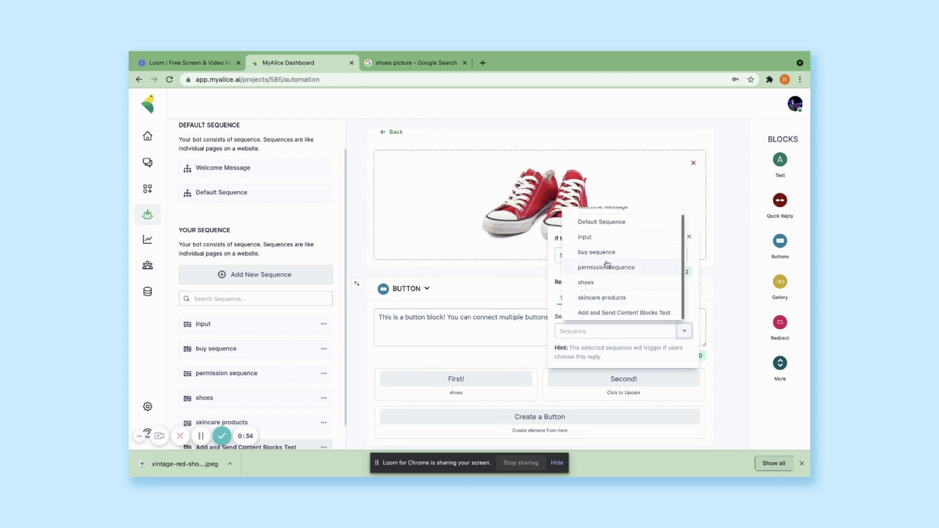
{"action": "left_click", "coordinate": [597, 304]}
{"action": "left_click", "coordinate": [689, 237]}
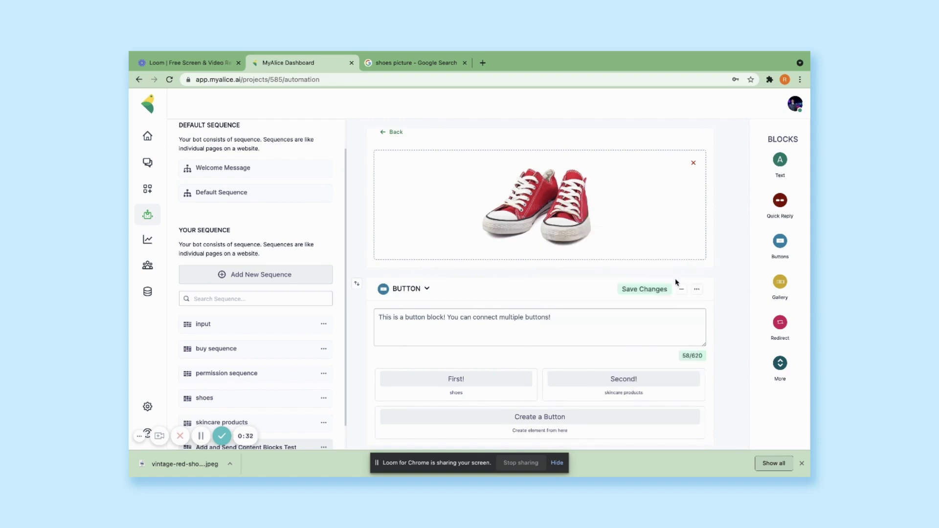
{"action": "left_click", "coordinate": [657, 290]}
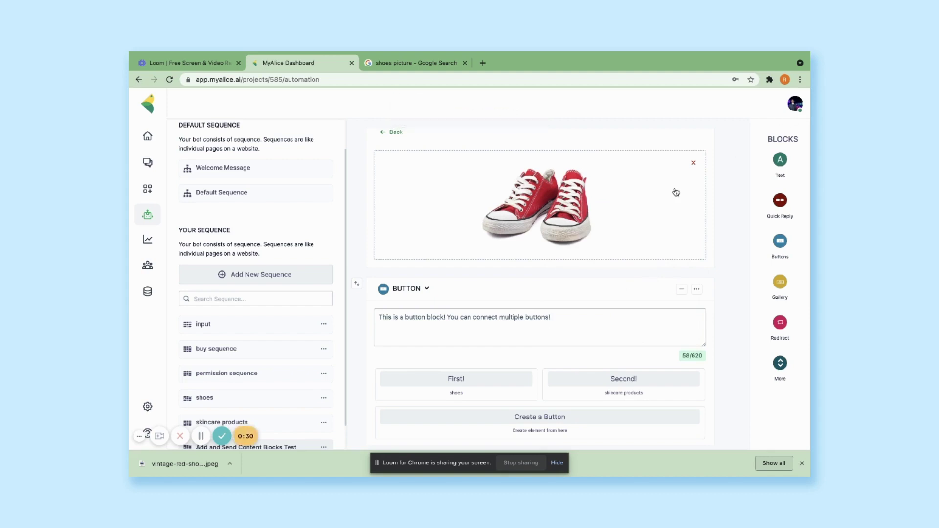
Delete the image block from the sequence
{"action": "scroll", "coordinate": [675, 191], "scroll_direction": "up", "scroll_amount": 2}
{"action": "left_click", "coordinate": [696, 172]}
{"action": "left_click", "coordinate": [662, 229]}
{"action": "left_click", "coordinate": [590, 216]}
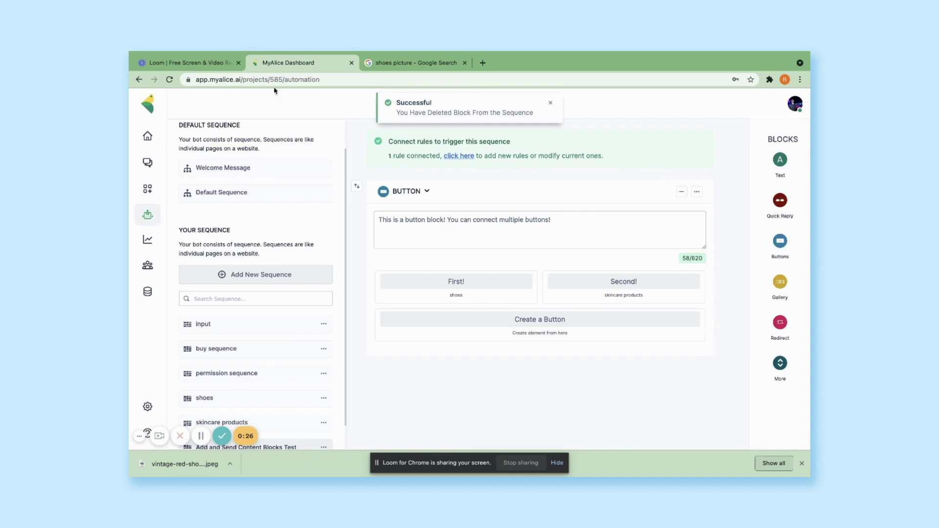
Send the message 'picture' to Alice Tutorials in Messenger, then return to MyAlice
{"action": "key", "text": "ctrl+Left"}
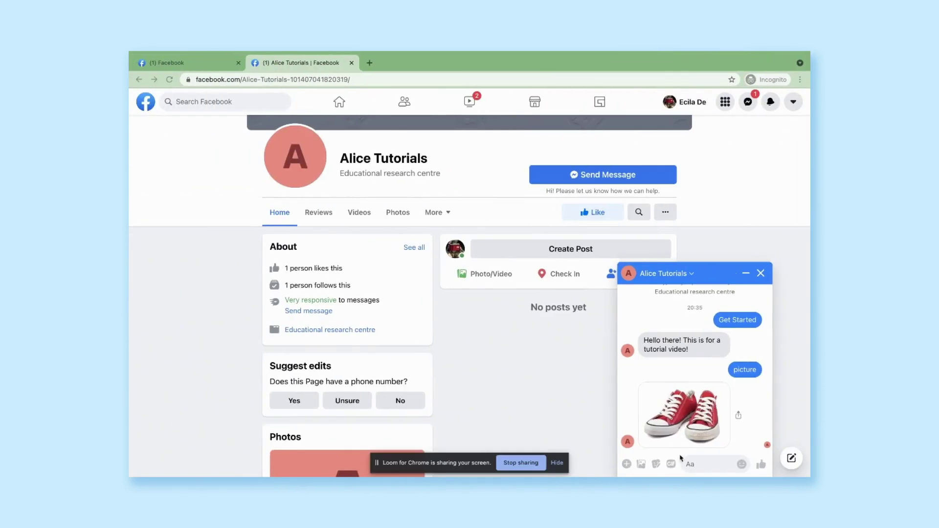
{"action": "left_click", "coordinate": [710, 467]}
{"action": "type", "text": "picture"}
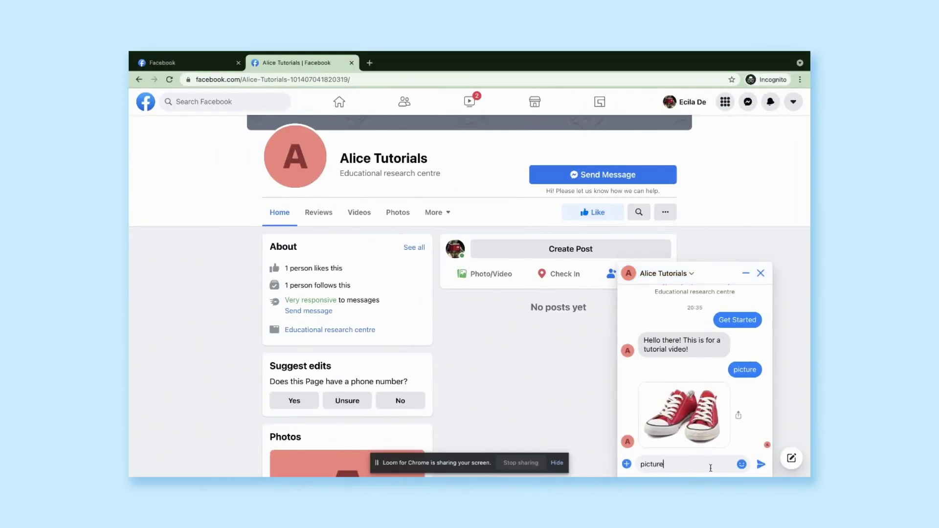
{"action": "key", "text": "Return"}
{"action": "mouse_move", "coordinate": [728, 354]}
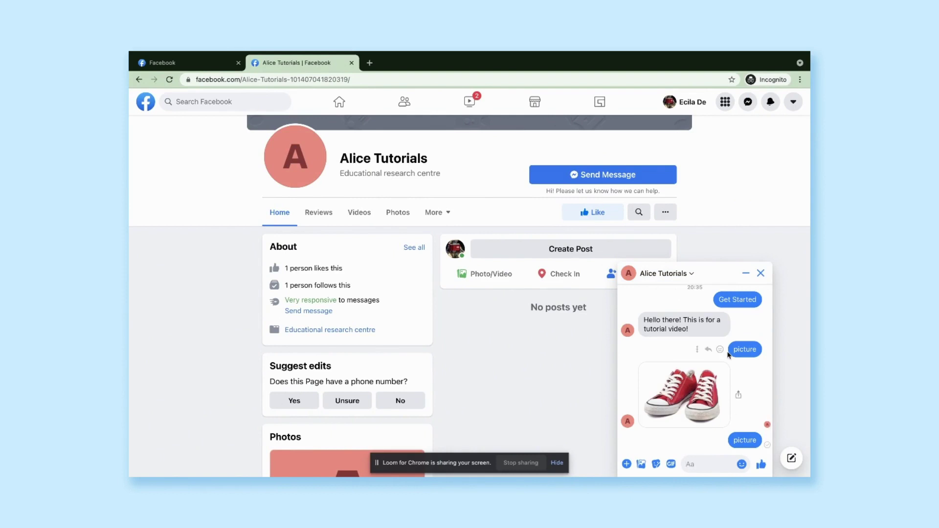
{"action": "key", "text": "ctrl+Right"}
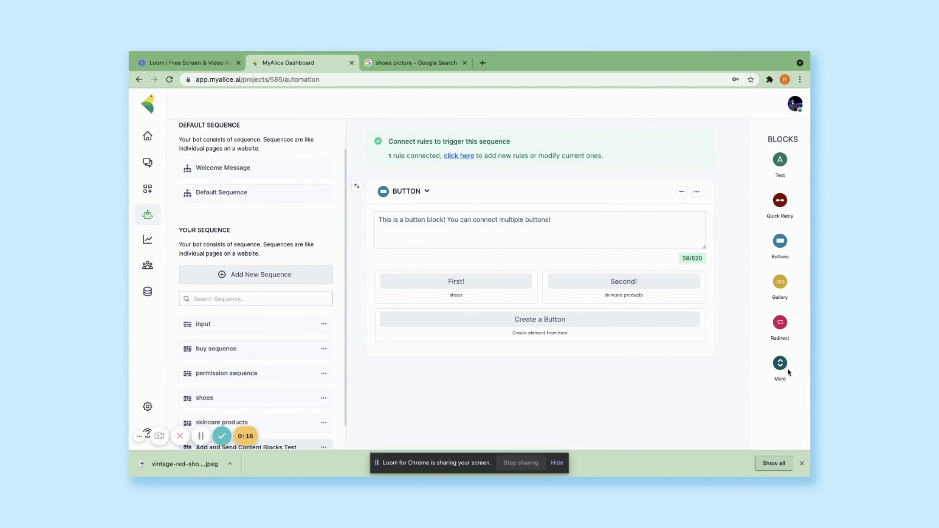
Open the full Block Lists panel via More in the BLOCKS column
{"action": "left_click", "coordinate": [781, 364]}
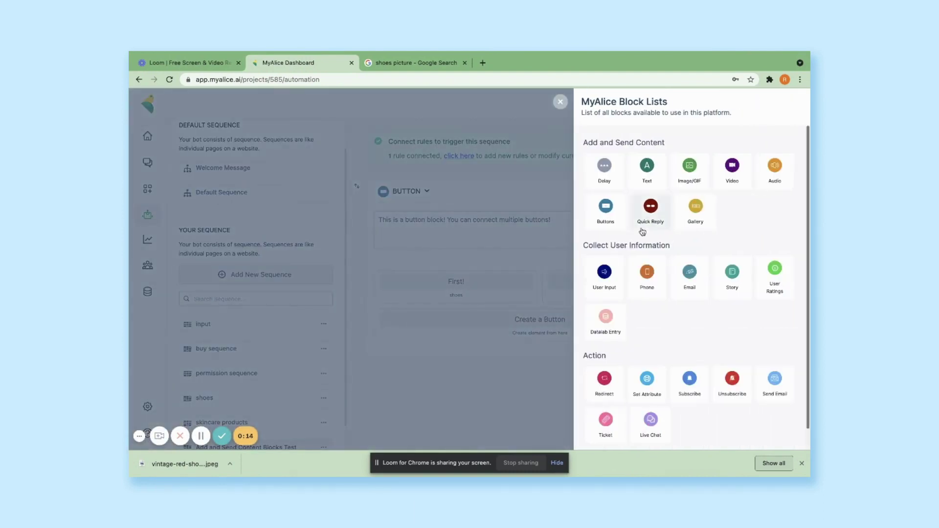